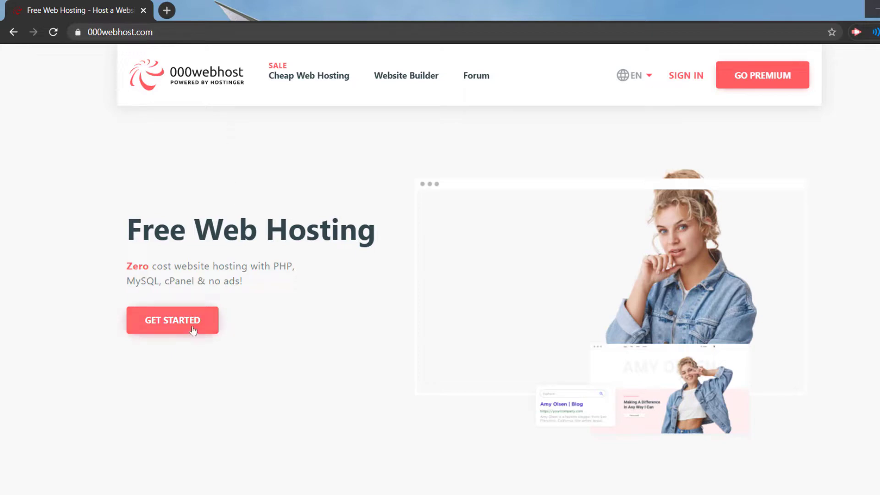
Open 000webhost's hosting plans table and compare the Free Web Hosting plan with the paid plans.
scroll(216, 298, down, 10)
scroll(236, 271, up, 10)
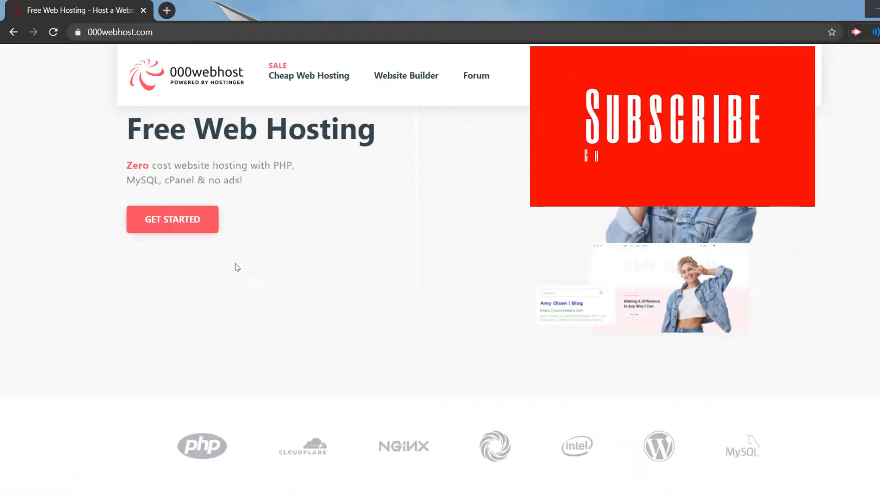
click(205, 318)
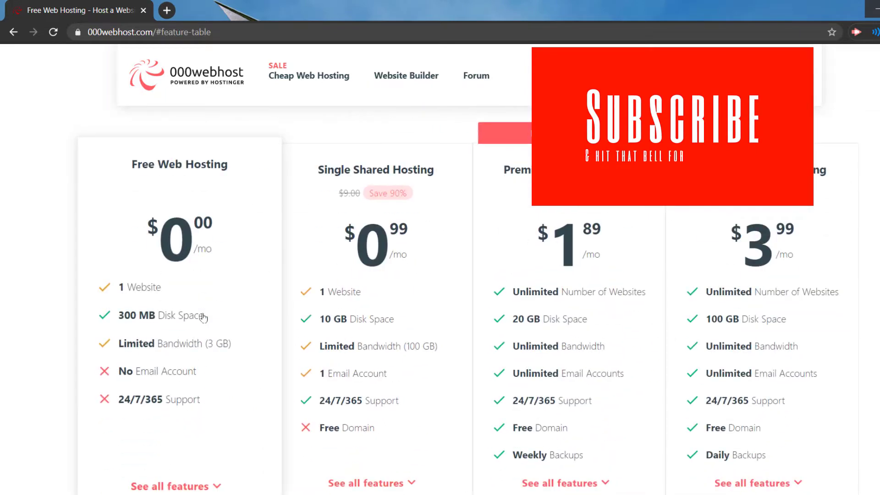
scroll(184, 217, down, 6)
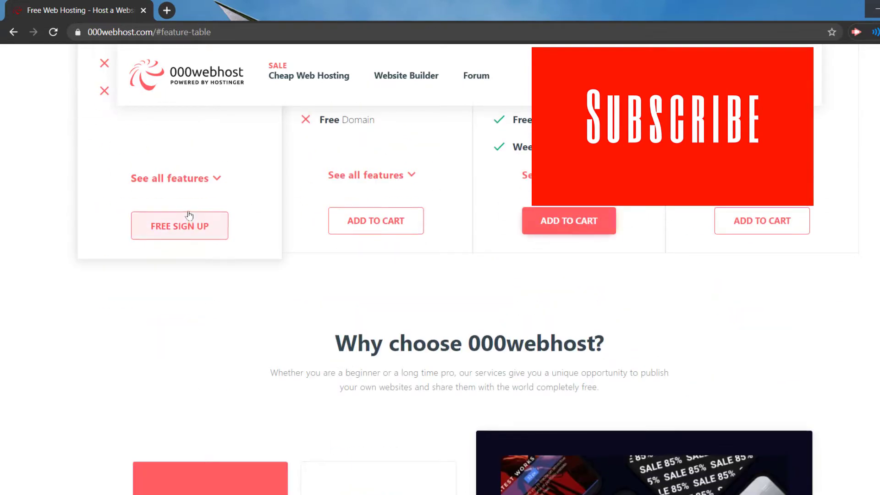
scroll(195, 217, up, 9)
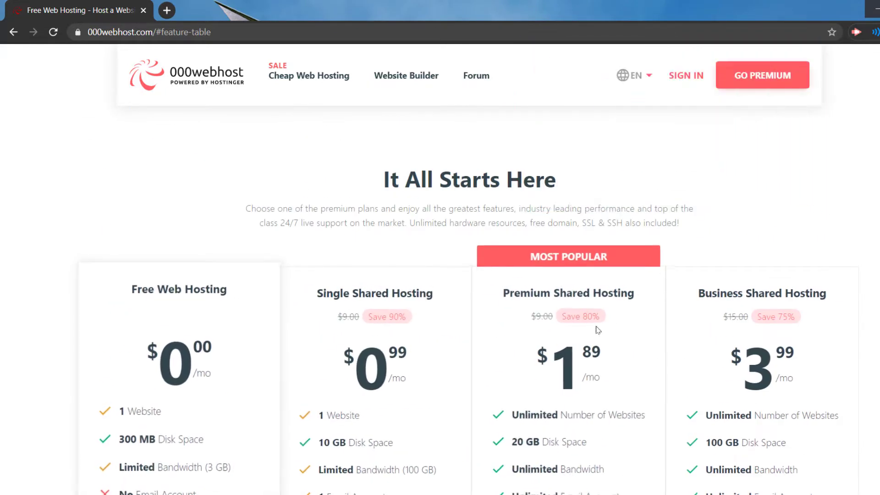
scroll(589, 330, down, 4)
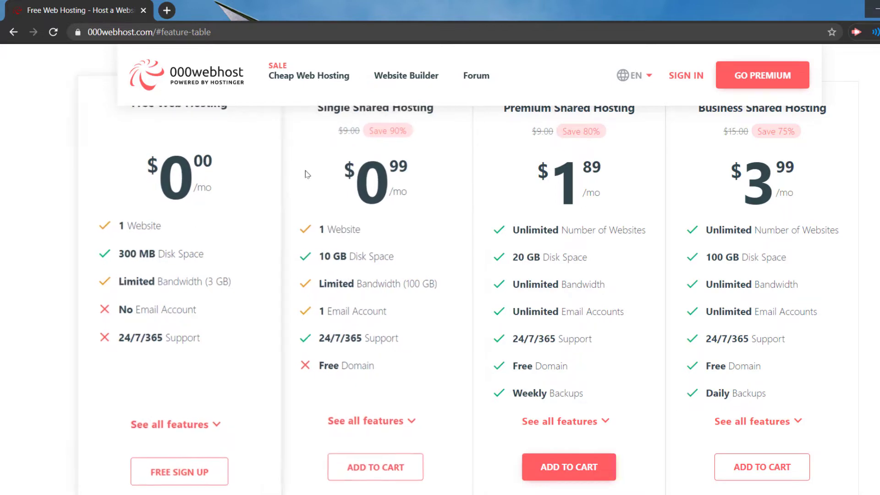
scroll(192, 212, up, 6)
scroll(192, 212, down, 6)
scroll(192, 212, up, 5)
scroll(193, 206, down, 5)
scroll(189, 189, up, 2)
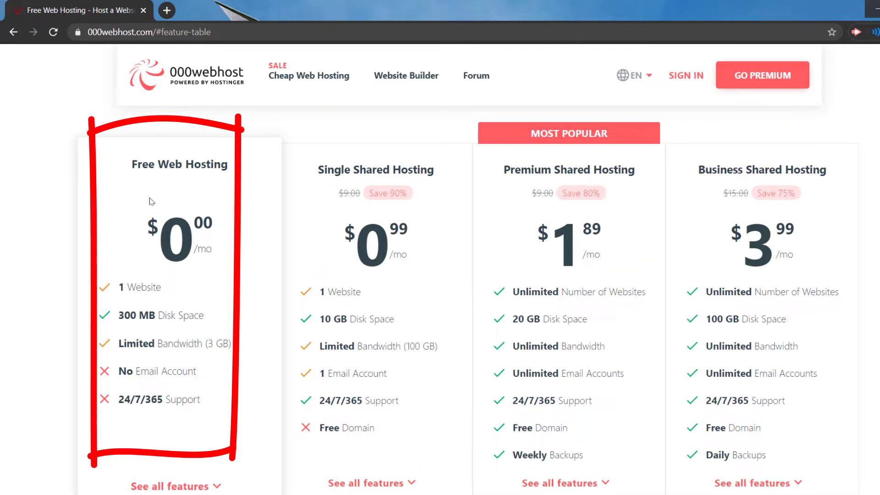
scroll(204, 193, down, 6)
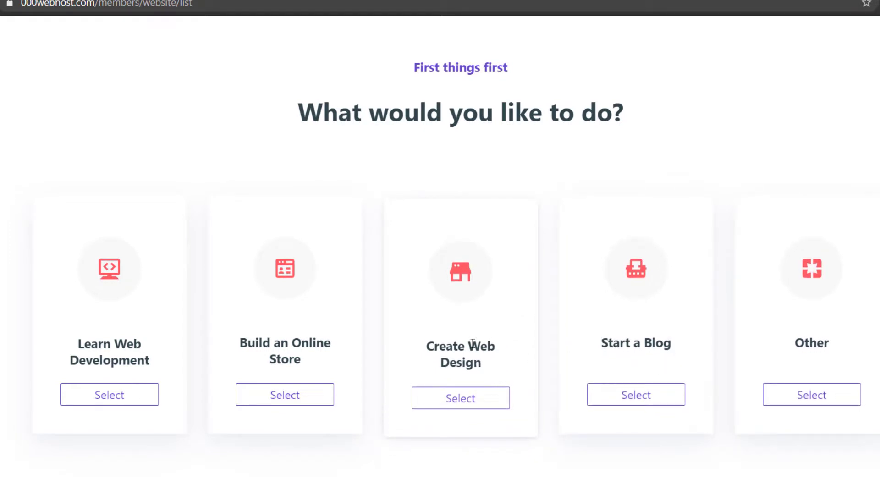
Start a Technology web-design project named 'Lewis Geek' with the generated password hidden.
click(458, 399)
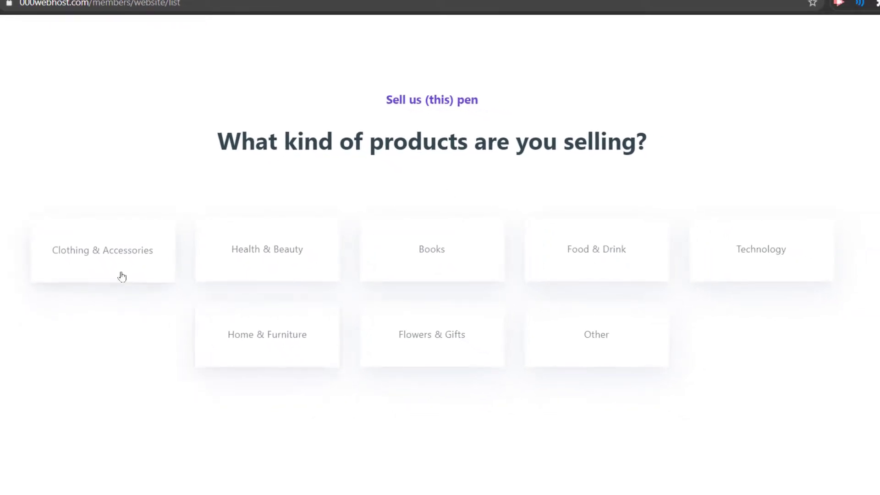
click(737, 258)
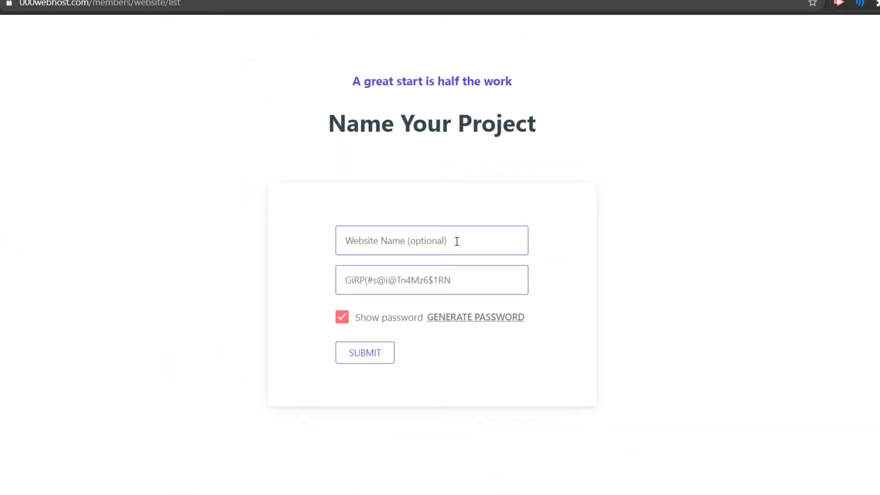
text(Lewis Geek)
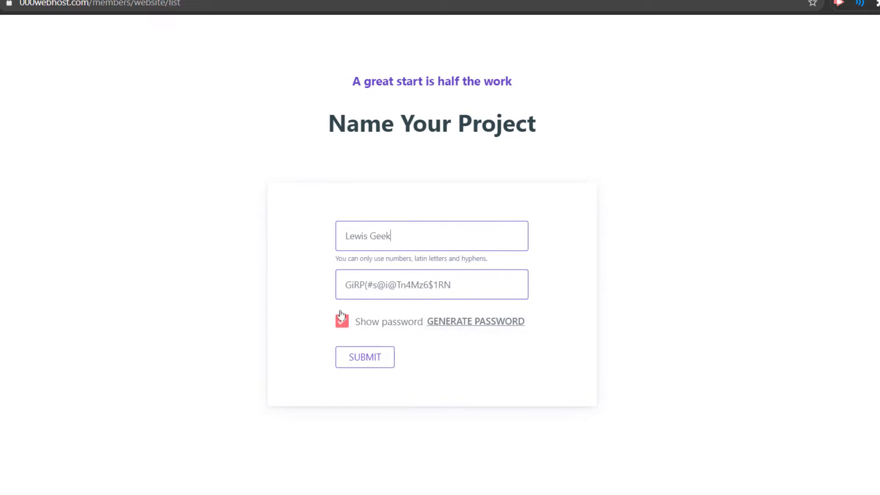
click(341, 316)
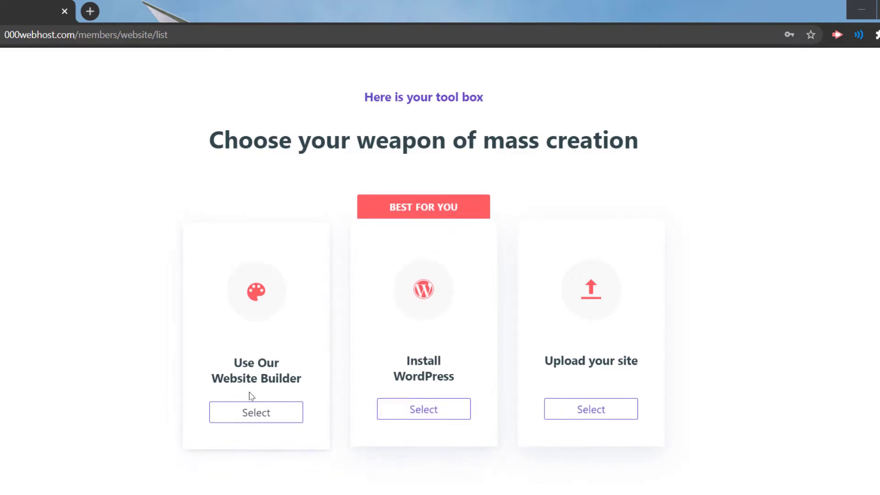
Choose 'Use Our Website Builder' to launch Zyro in a new tab.
click(268, 426)
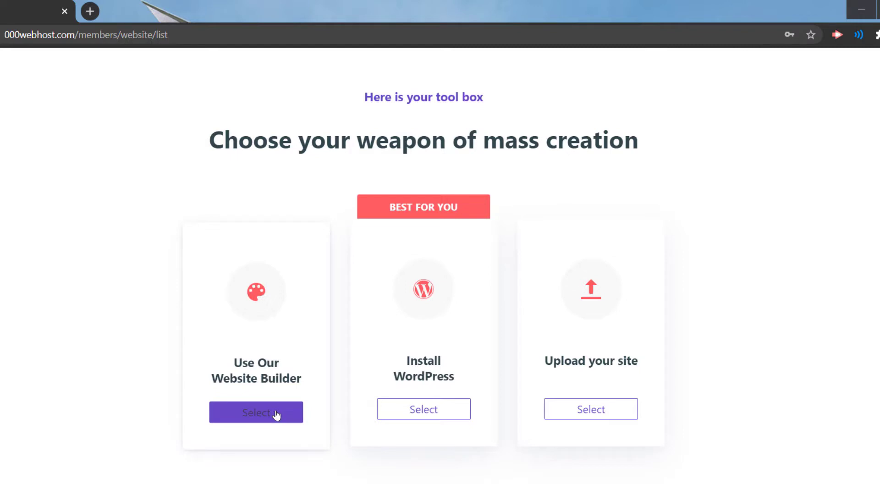
click(276, 415)
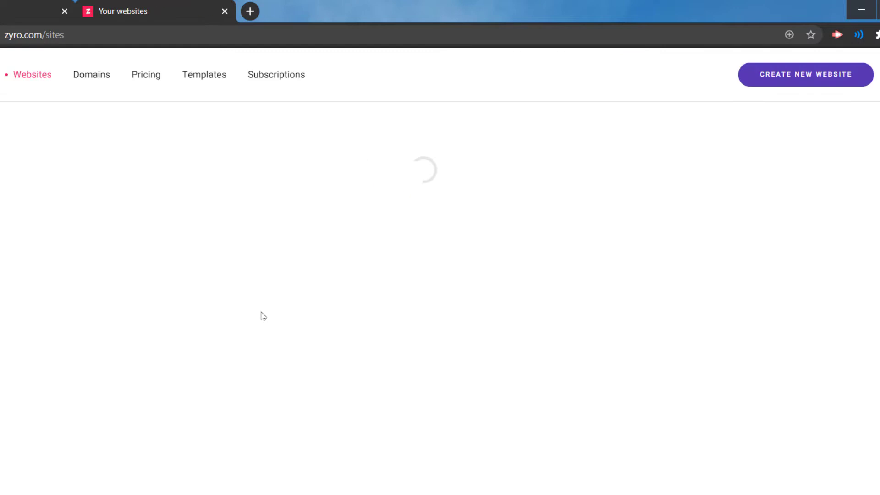
Scroll through Zyro's template gallery and start building from the Yael 'Coming soon' template.
click(399, 427)
scroll(420, 196, down, 7)
scroll(409, 198, down, 20)
scroll(408, 220, down, 20)
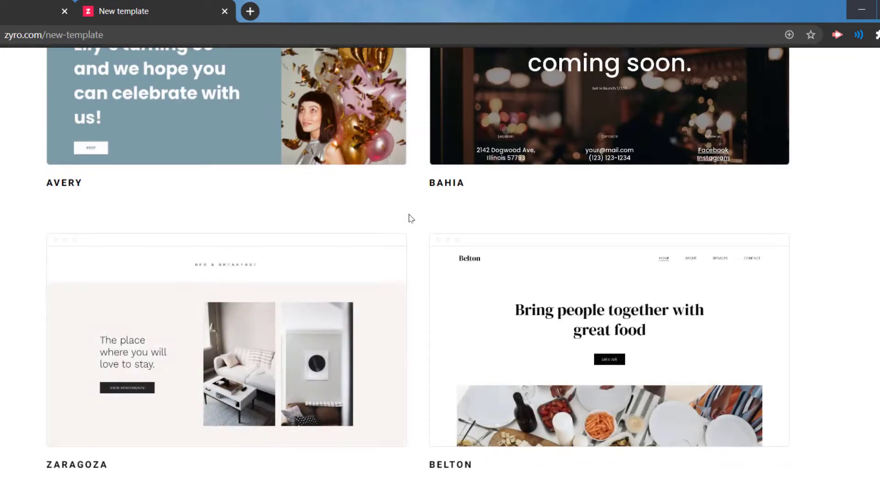
scroll(410, 219, down, 20)
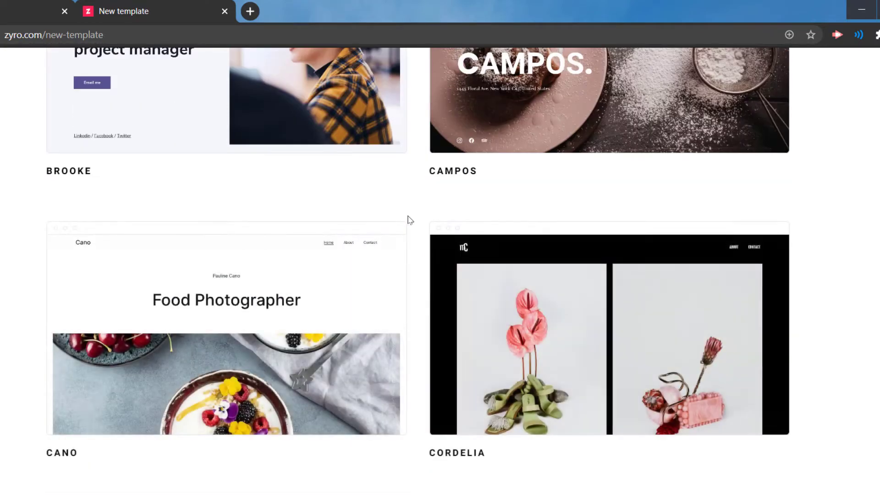
scroll(409, 219, down, 15)
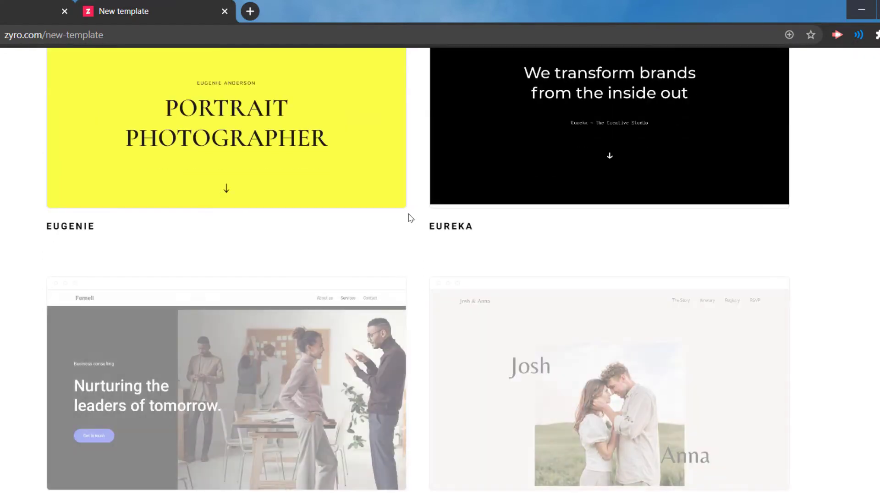
scroll(411, 218, down, 15)
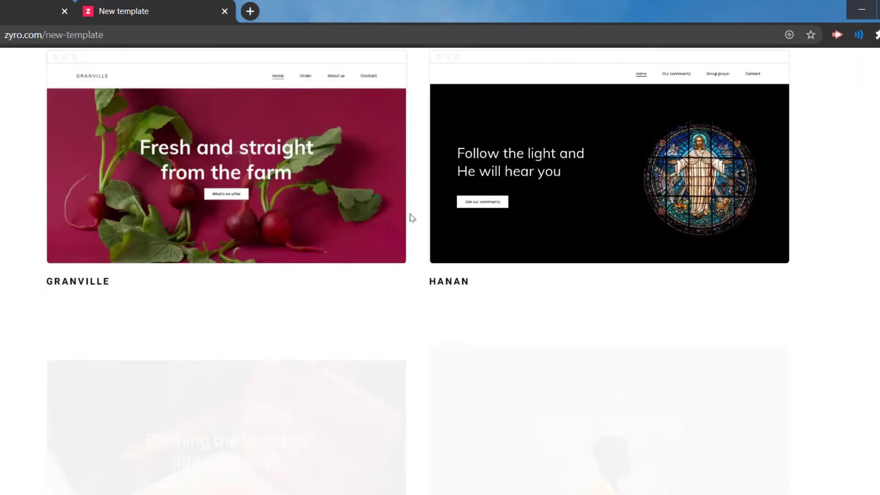
scroll(413, 218, down, 15)
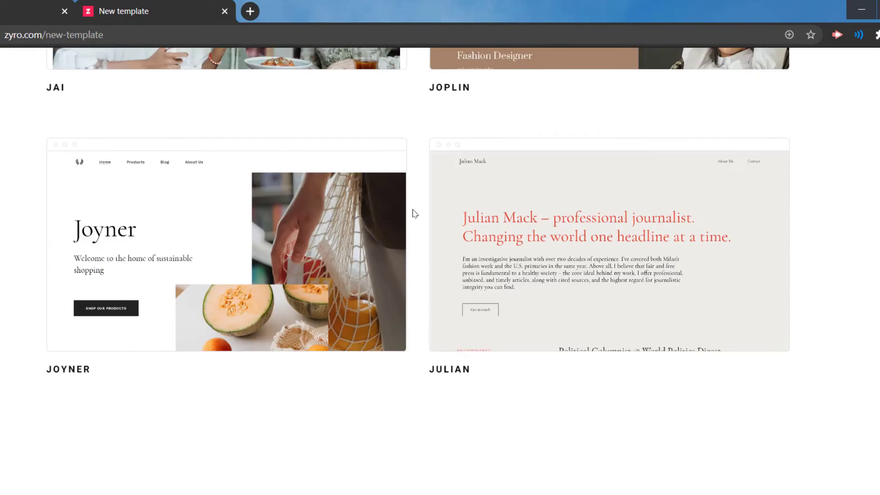
scroll(415, 215, down, 15)
scroll(430, 259, down, 15)
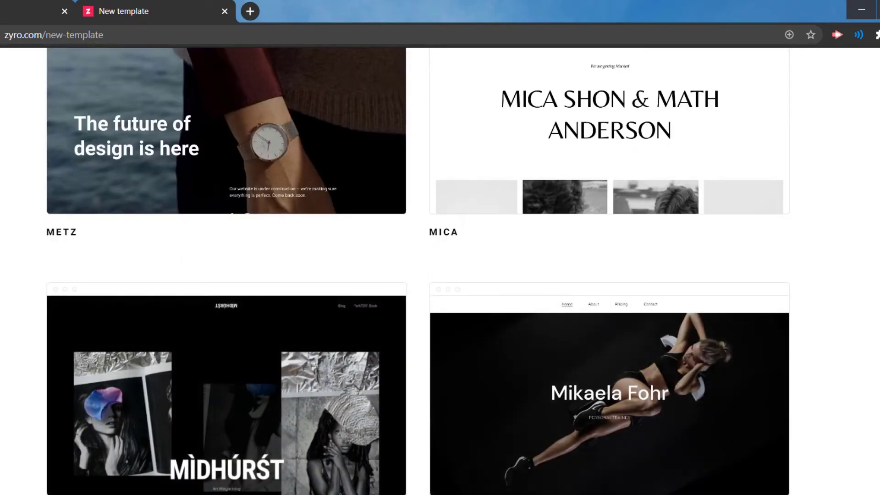
scroll(419, 271, down, 15)
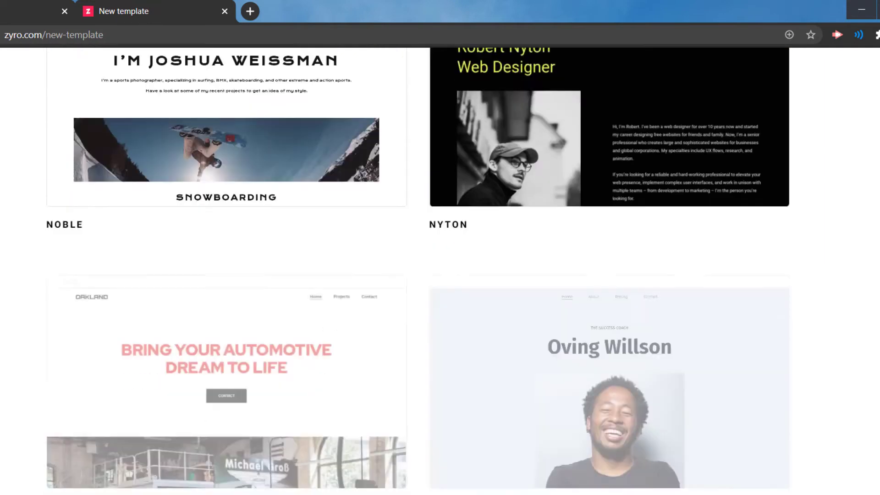
scroll(418, 271, down, 15)
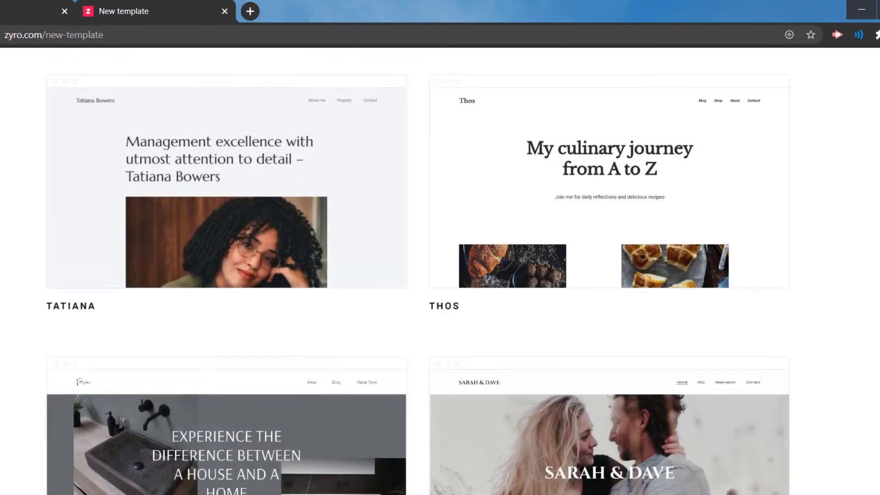
scroll(239, 439, up, 9)
scroll(239, 439, down, 8)
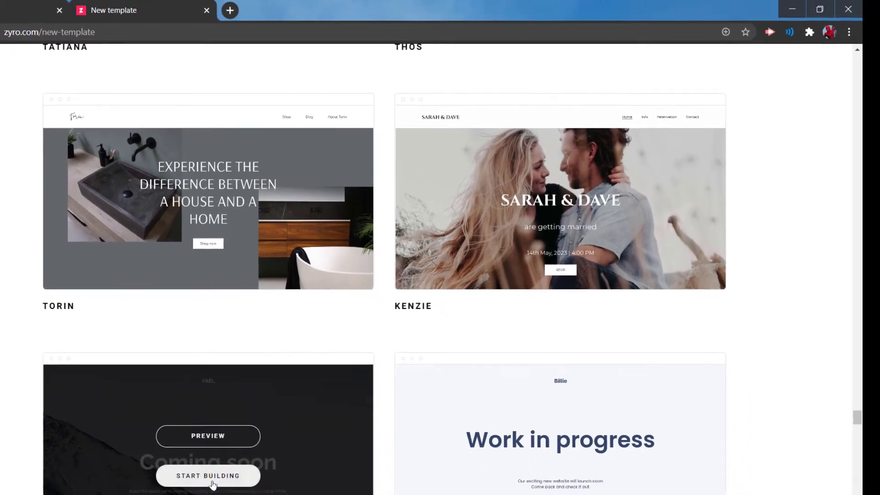
click(209, 472)
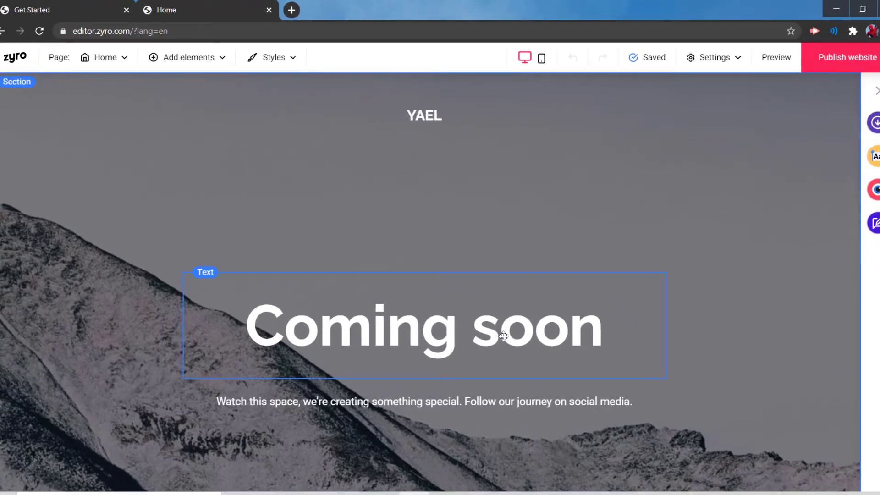
Replace the 'Coming soon' XXL heading text with 'Hello Youtube'.
double_click(503, 332)
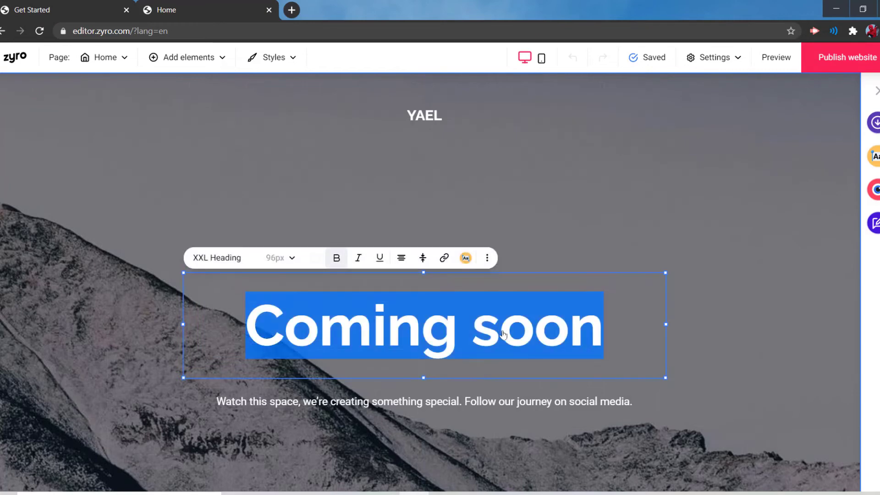
key(BackSpace)
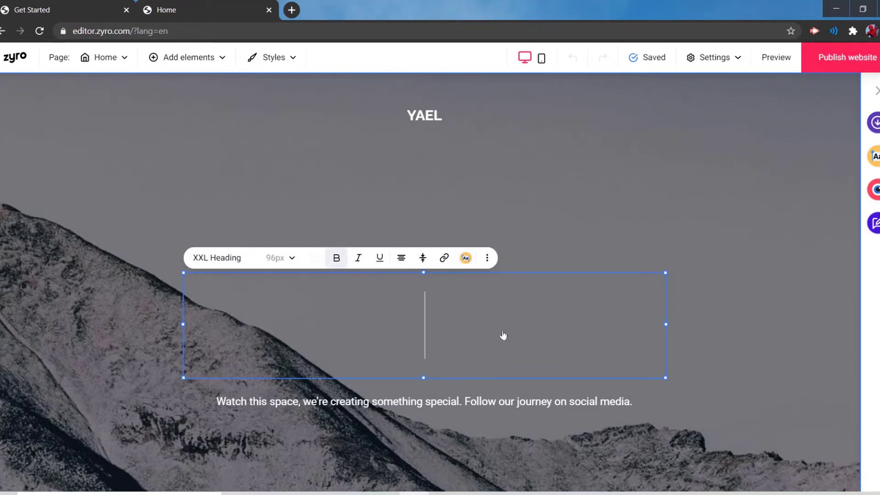
text(H)
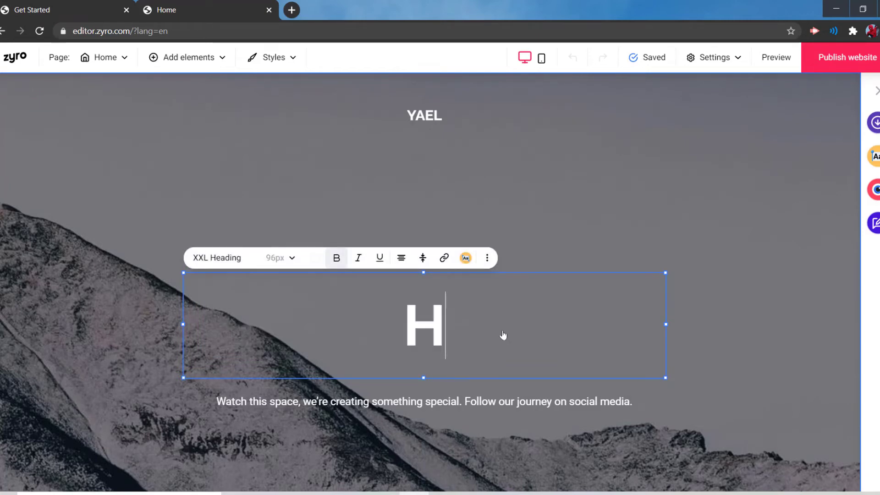
text(ello )
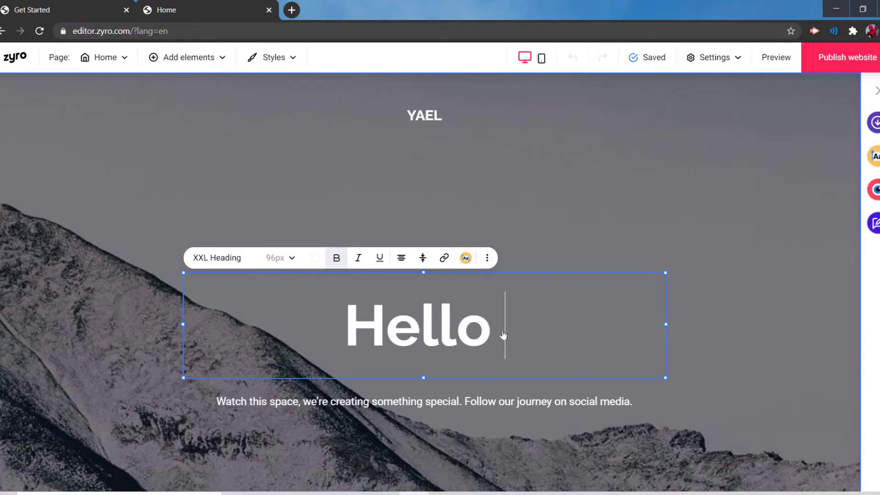
text(Youtube)
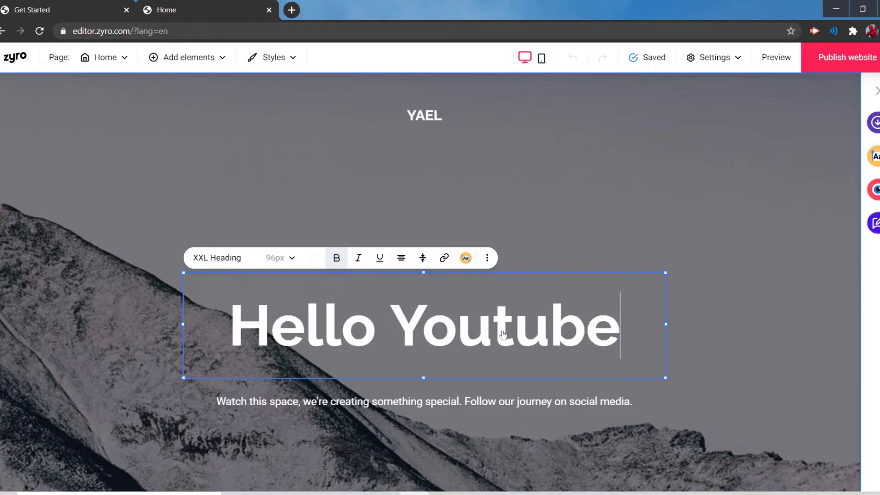
click(509, 192)
click(438, 126)
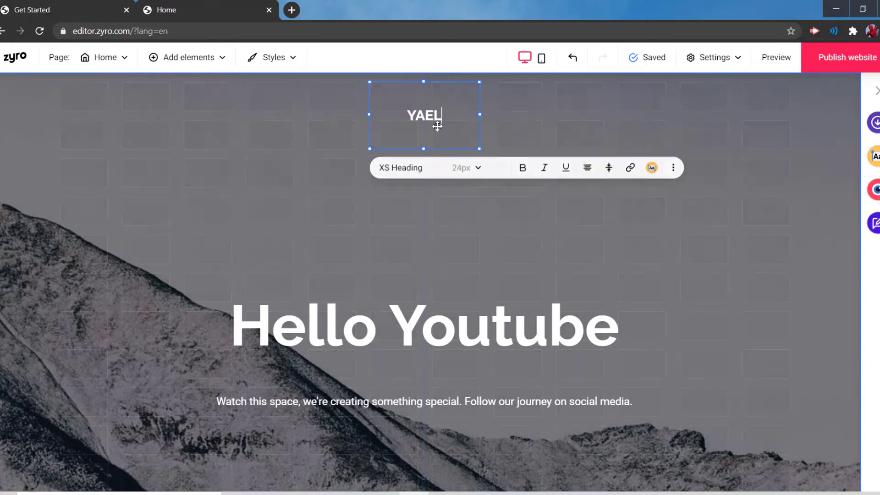
Rename the YAEL site title to 'Lewis Geek'.
key(BackSpace)
key(BackSpace)
key(BackSpace)
key(BackSpace)
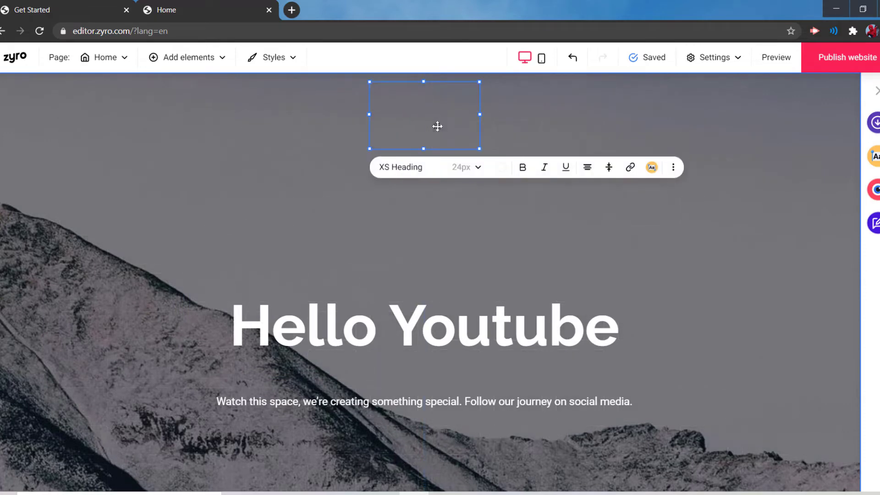
text(Lewis Geek)
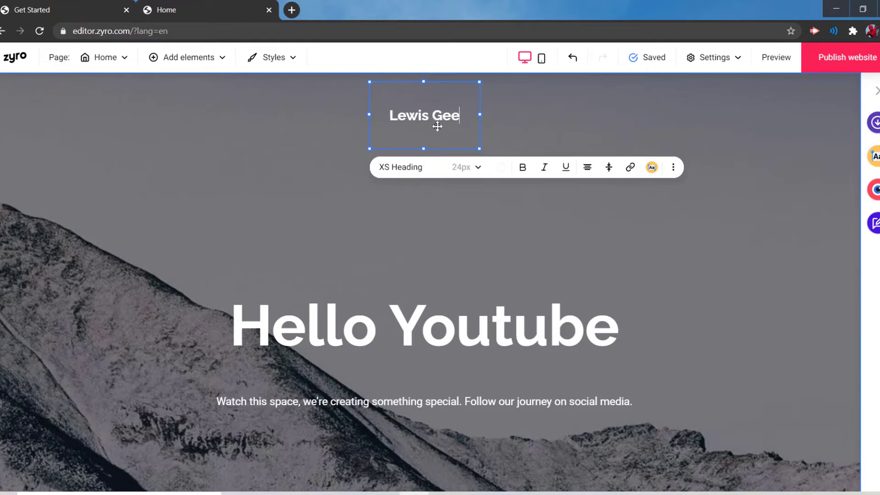
click(310, 155)
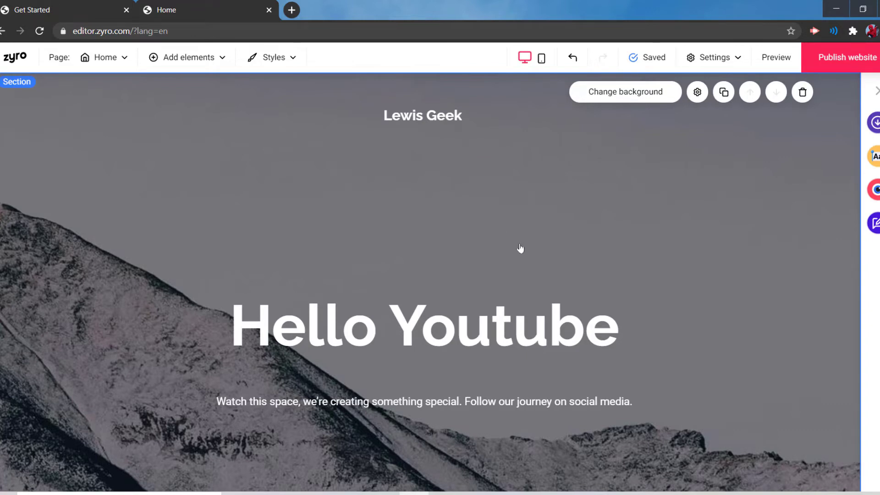
scroll(581, 206, down, 5)
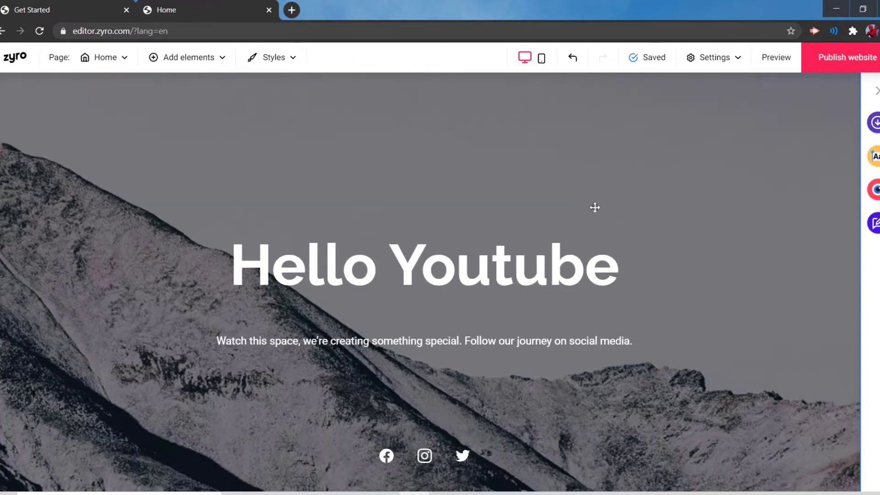
scroll(596, 225, up, 5)
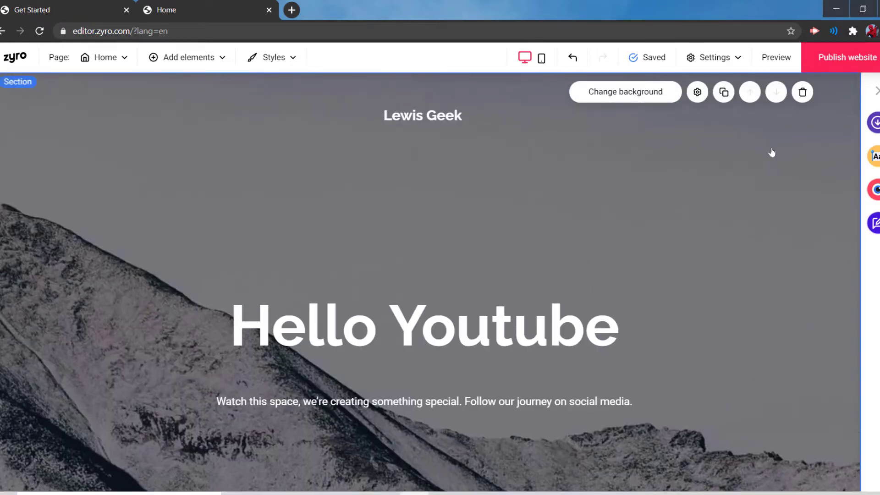
scroll(621, 179, down, 5)
scroll(604, 176, up, 5)
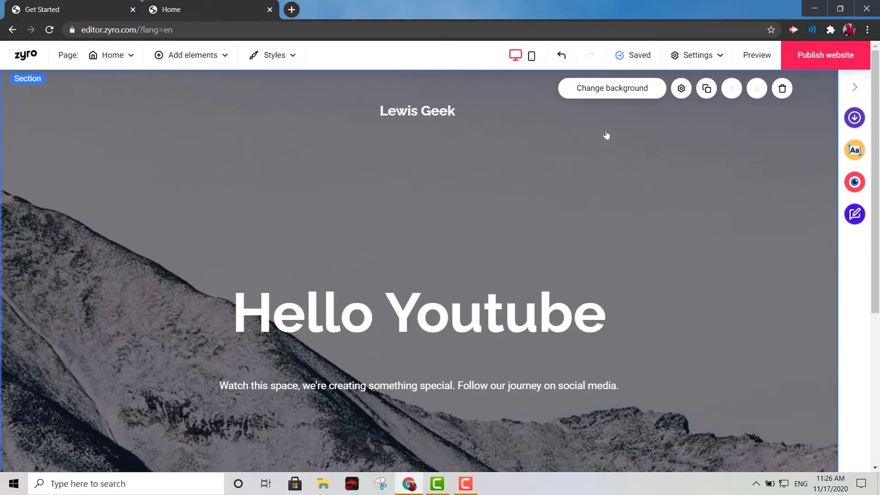
Swap the hero section's mountain photo background for the solid blue-grey colour swatch.
click(600, 92)
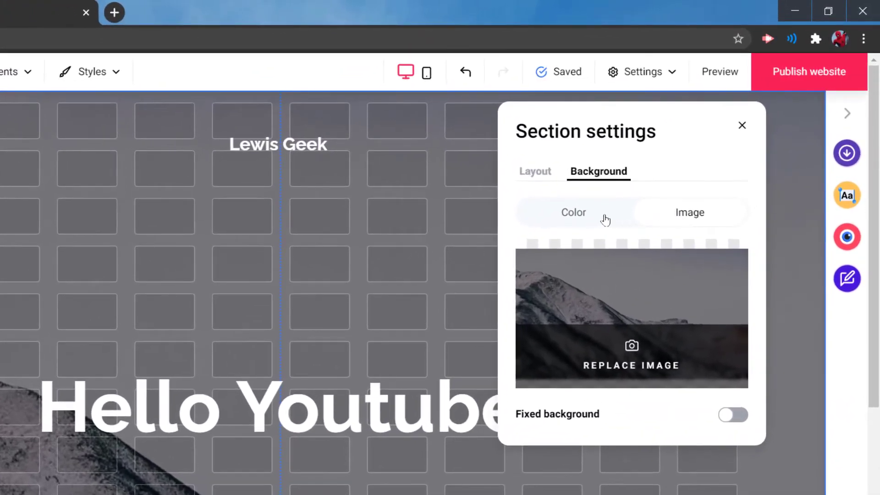
click(605, 220)
click(648, 353)
scroll(644, 315, down, 6)
scroll(636, 299, up, 6)
click(578, 334)
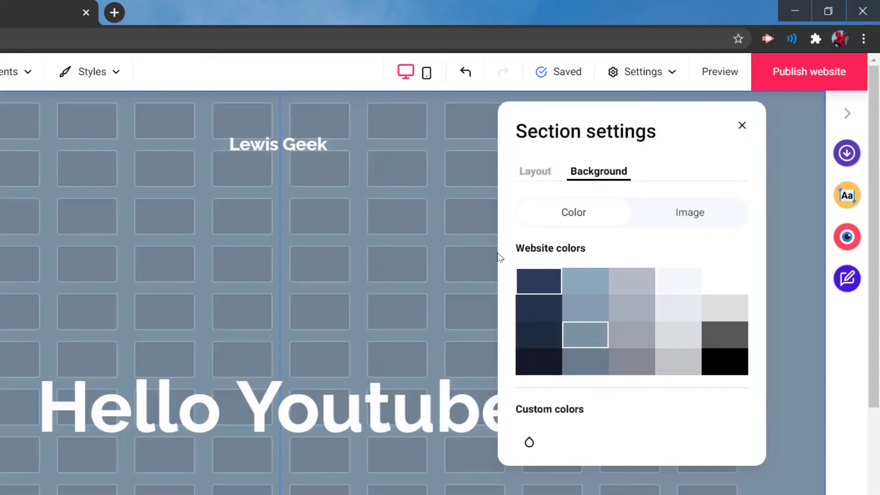
click(795, 326)
scroll(620, 219, down, 5)
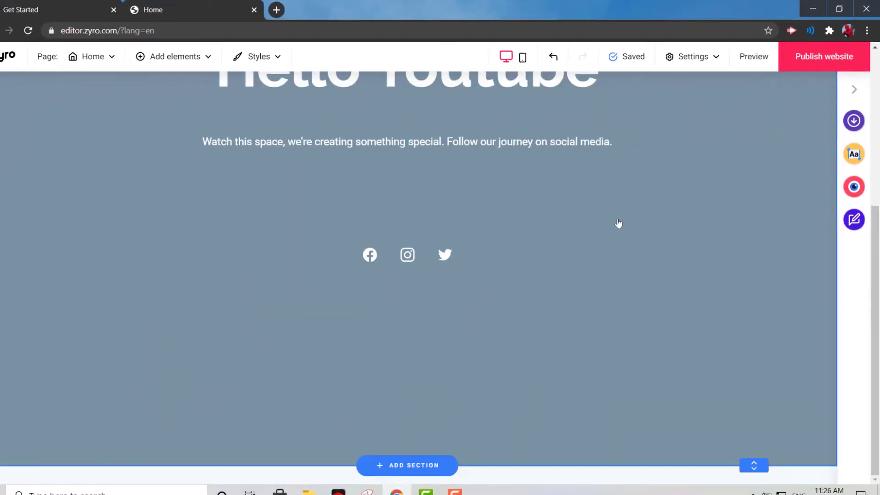
Place a Button element in the hero section between the Lewis Geek title and Hello Youtube heading.
scroll(618, 223, up, 5)
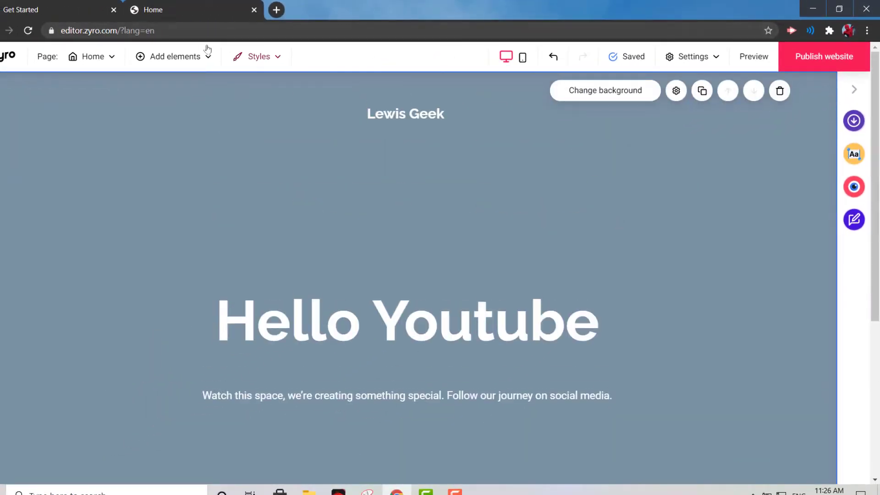
click(191, 67)
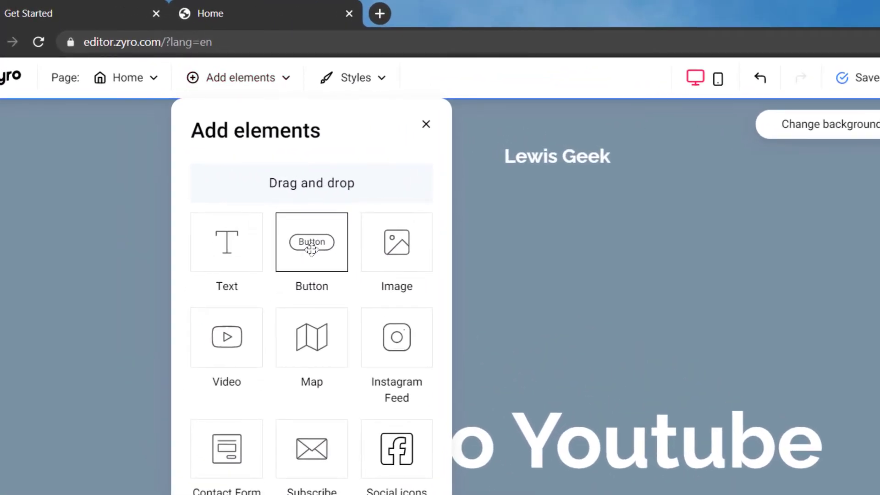
drag(310, 242, 558, 289)
click(693, 312)
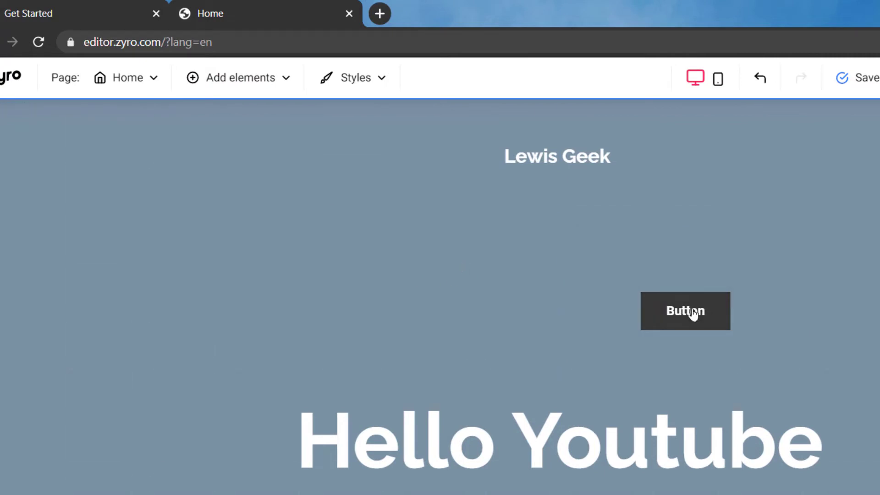
click(694, 312)
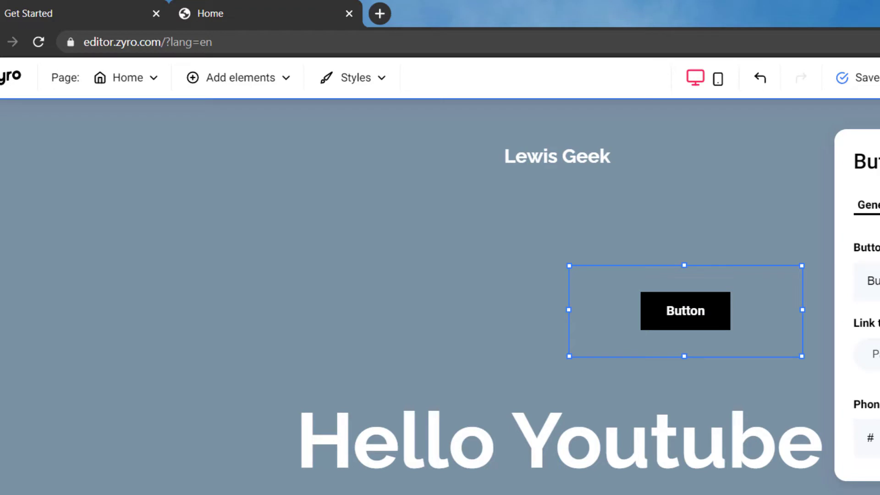
click(873, 189)
scroll(821, 210, down, 1)
scroll(822, 210, up, 1)
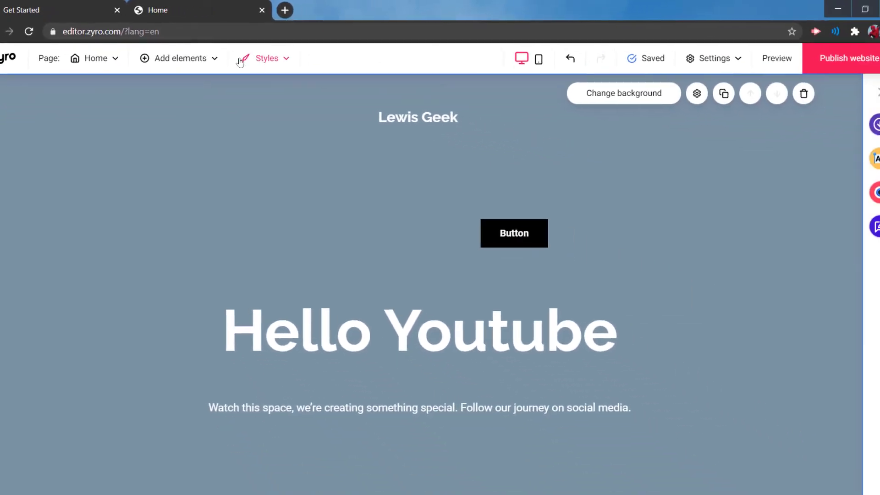
Add a Video element showing the Planet Earth II trailer to the hero section.
click(172, 59)
scroll(235, 197, down, 1)
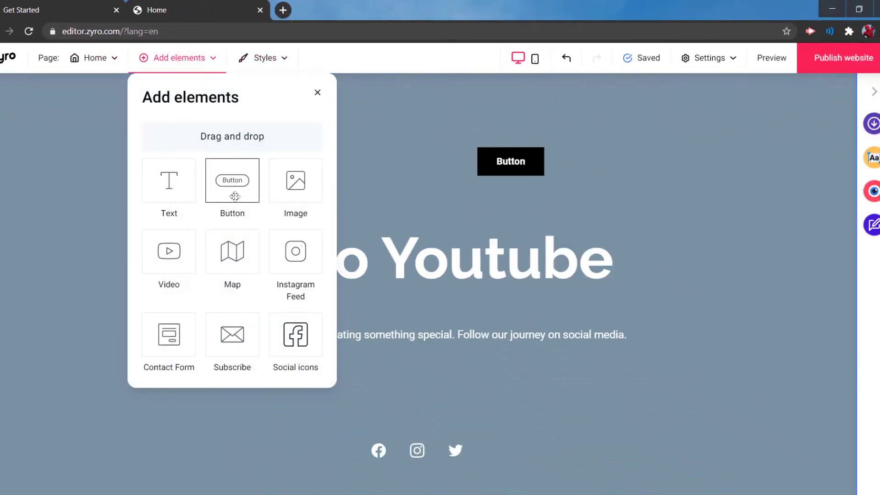
scroll(235, 197, down, 4)
drag(170, 252, 662, 139)
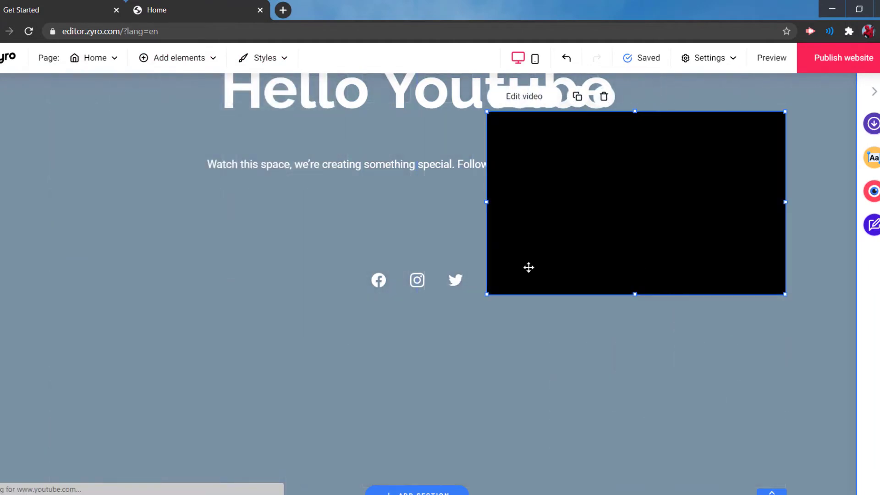
click(273, 250)
scroll(446, 318, up, 5)
Move the video box to the top-left corner of the hero section.
drag(634, 424, 194, 192)
click(630, 233)
scroll(623, 229, down, 5)
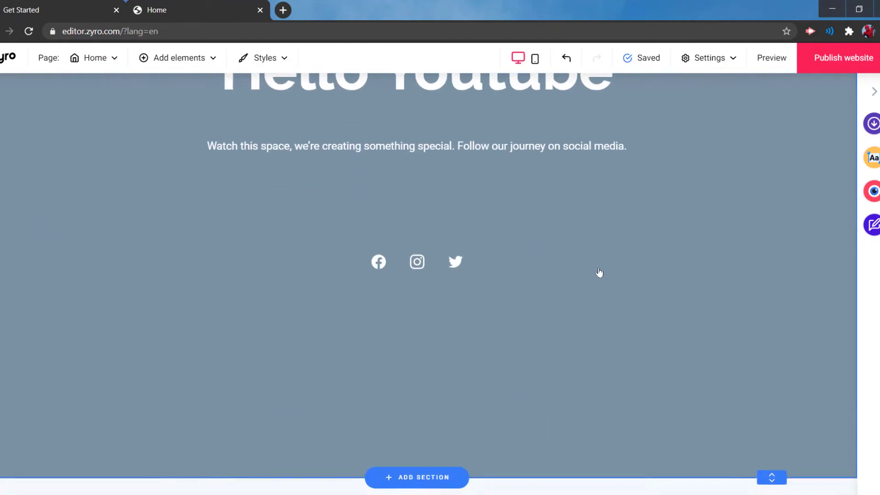
scroll(599, 272, up, 5)
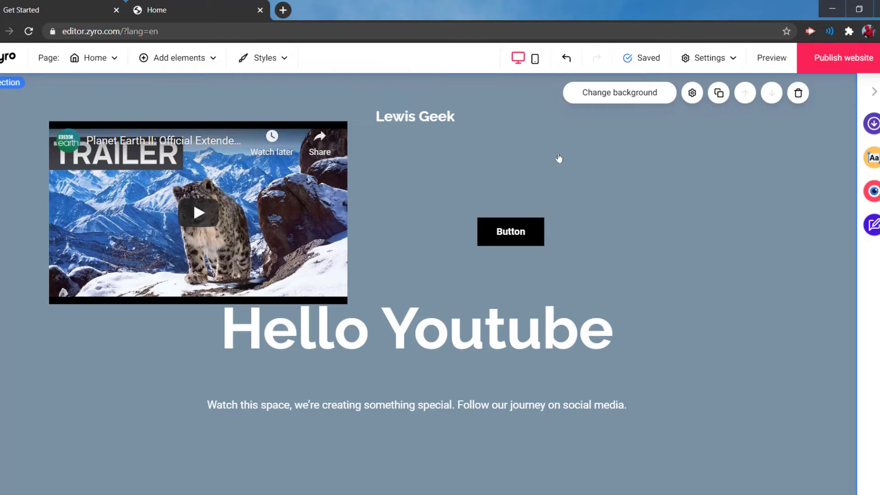
Preview the Lewis Geek page layout and dismiss the premium upgrade popup.
click(770, 61)
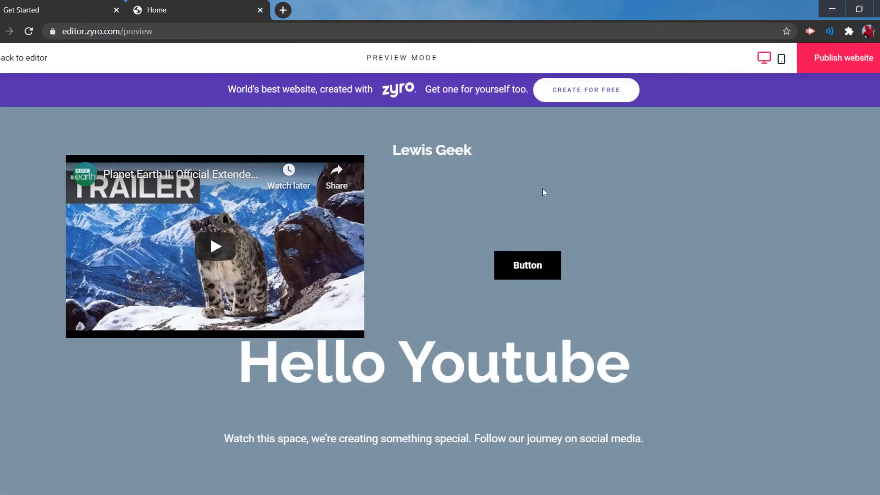
scroll(548, 162, down, 5)
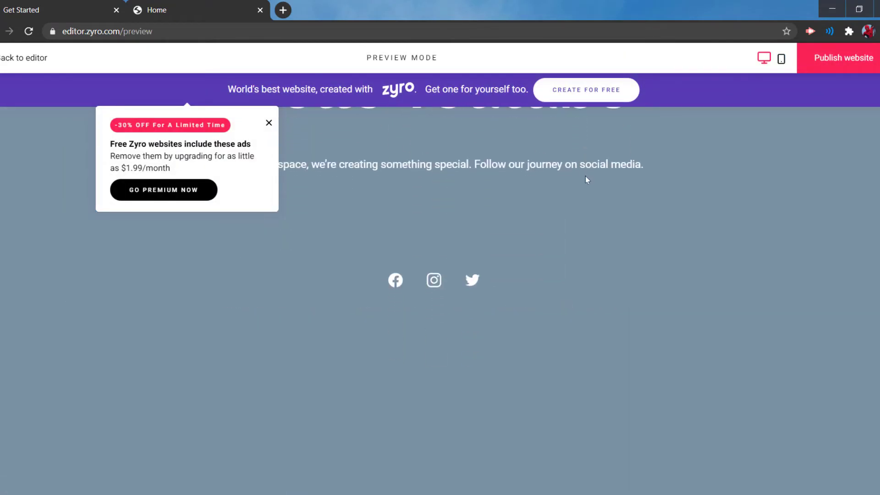
scroll(587, 178, up, 5)
click(269, 123)
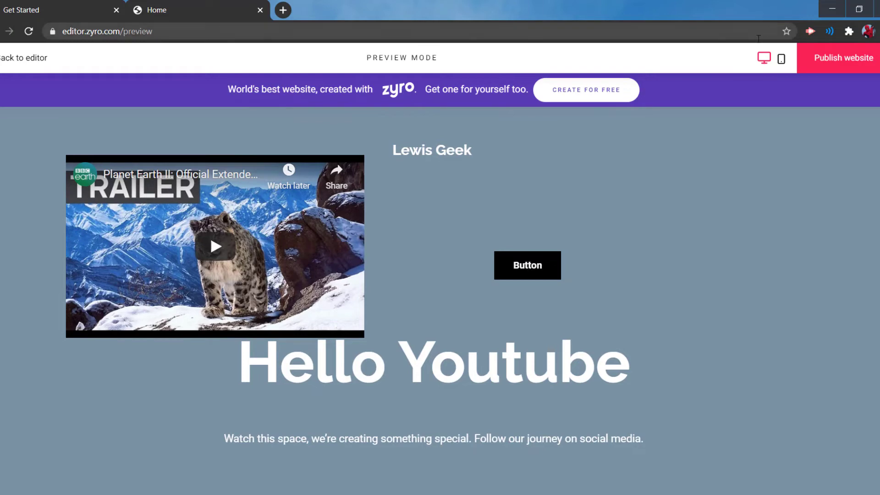
click(94, 45)
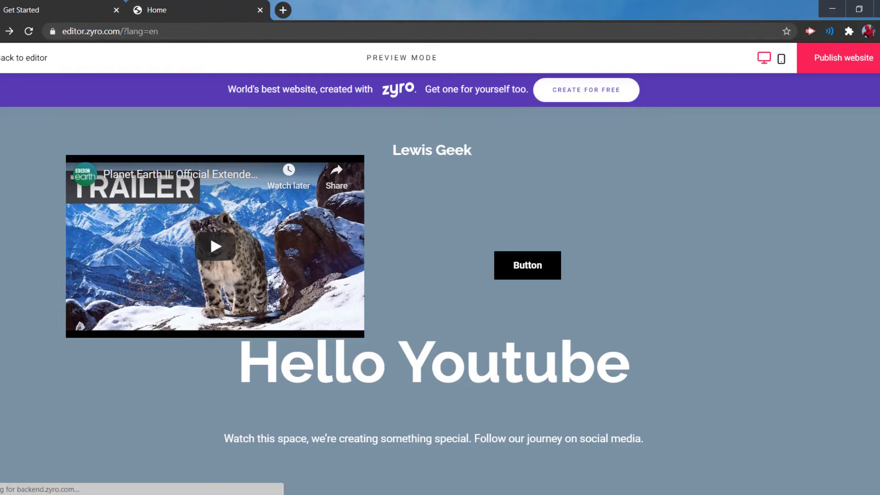
Publish the site on the free domain thisisjusttes.zyrosite.com and dismiss the Congratulations message.
click(841, 63)
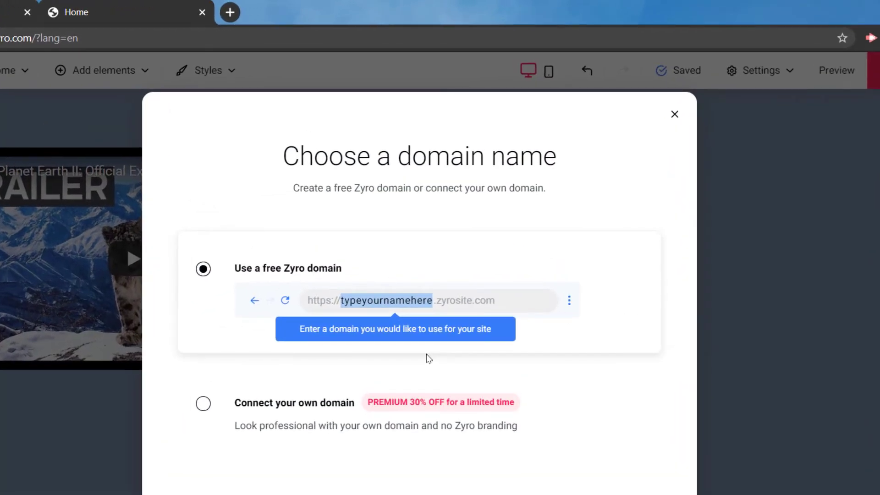
key(BackSpace)
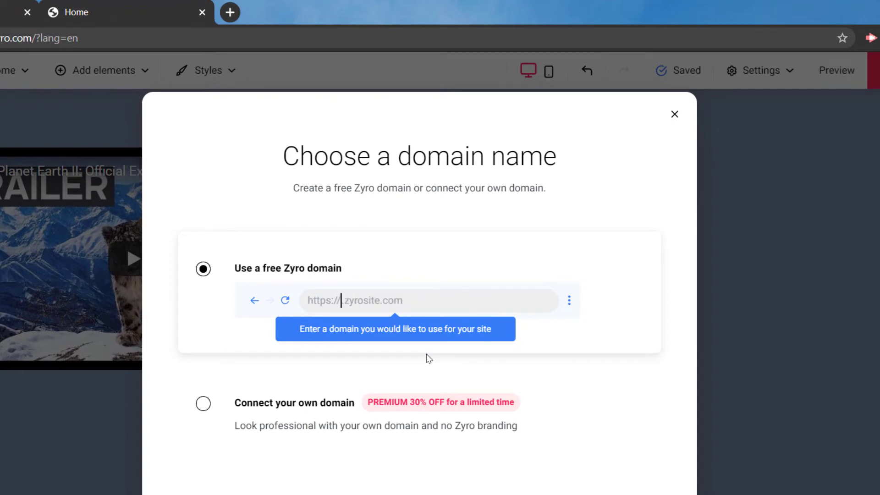
text(thisisjust)
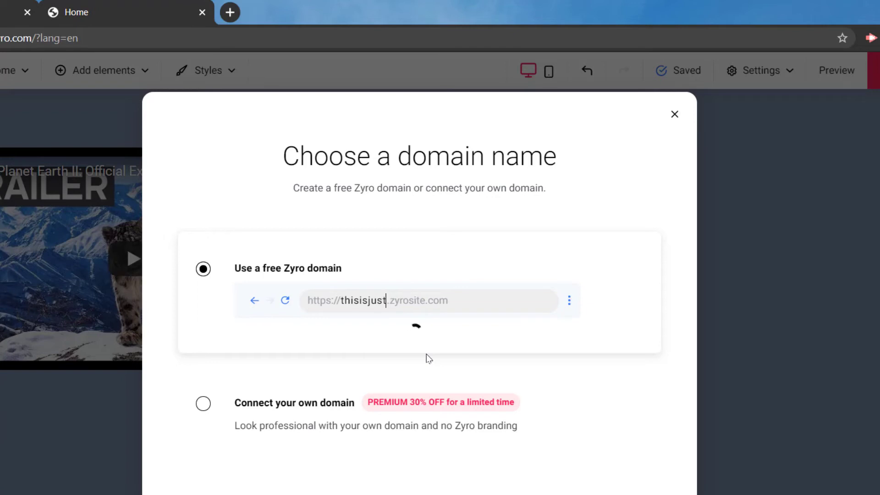
text(a)
key(BackSpace)
text(tes)
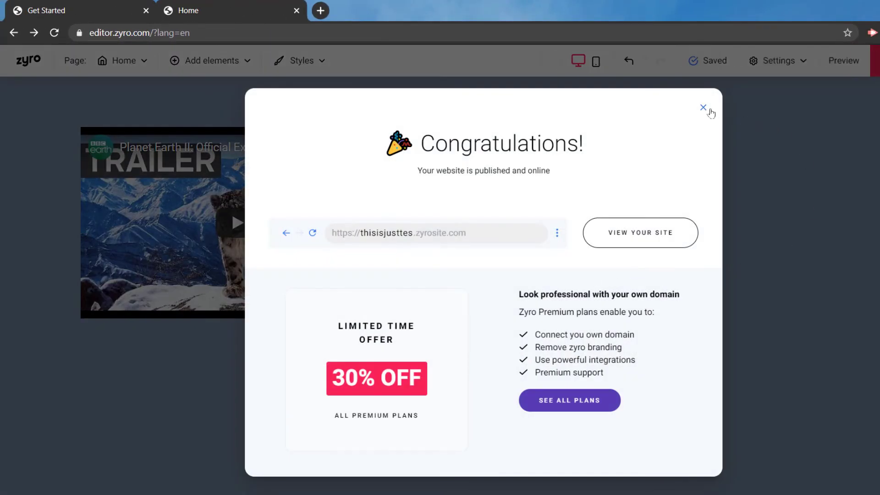
click(709, 110)
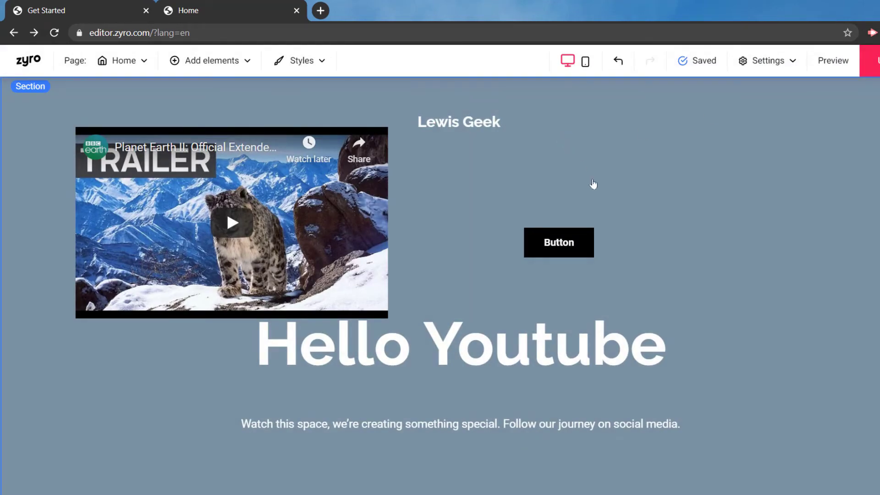
Glance at the 000webhost getting-started tab, then come back to the Zyro editor.
scroll(611, 210, down, 5)
scroll(618, 214, up, 5)
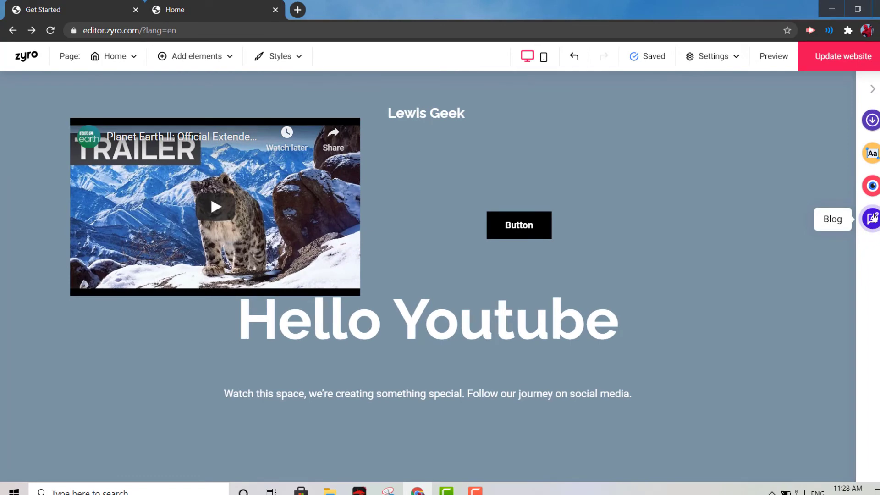
click(69, 9)
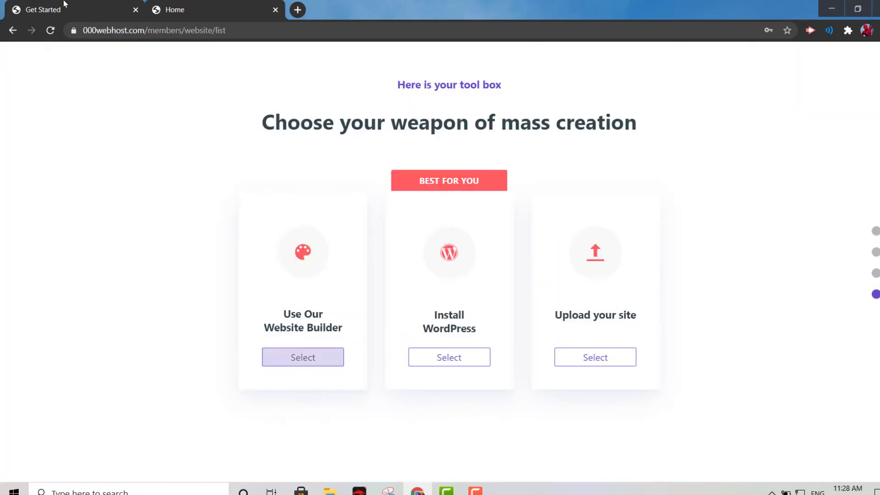
click(188, 3)
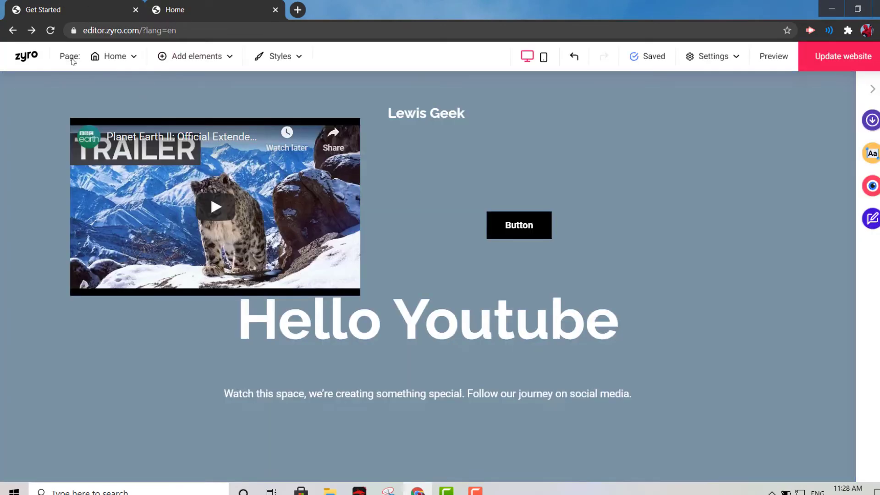
Check that the page list holds only the Home page, then go back to the template gallery.
click(110, 56)
click(50, 158)
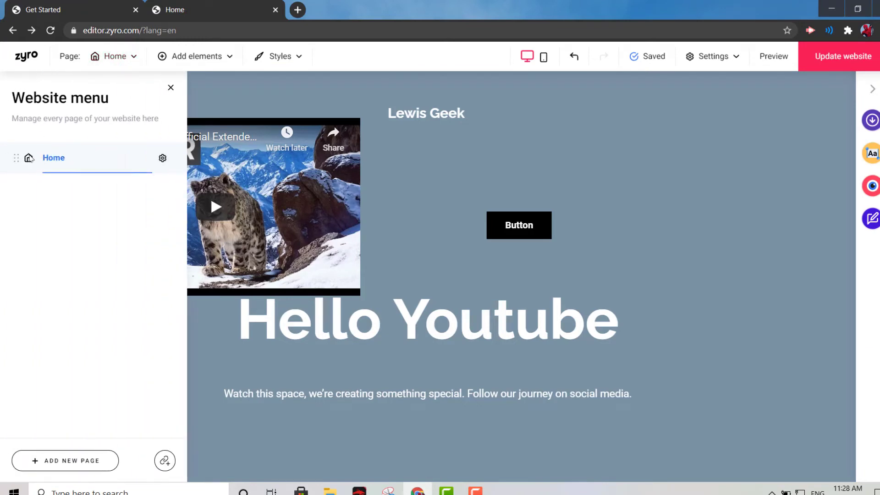
click(113, 55)
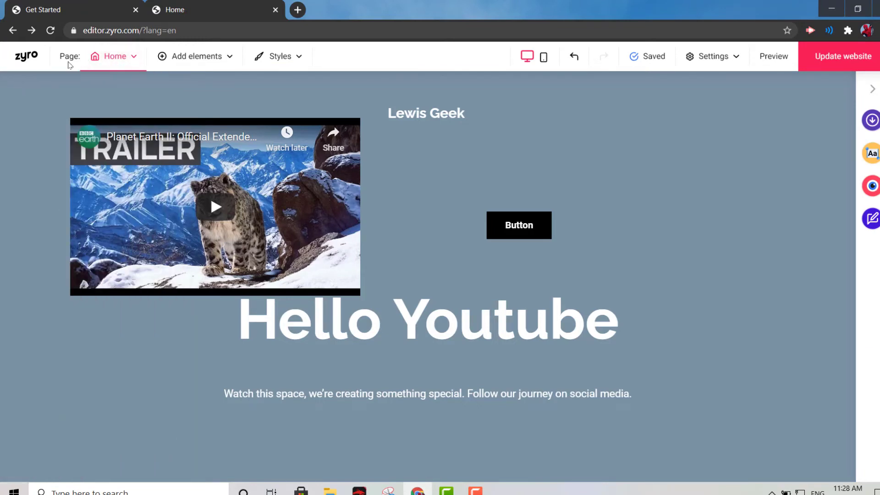
click(13, 31)
Filter the template gallery to Ecommerce and scroll through those templates before returning to 000webhost.
scroll(407, 181, up, 15)
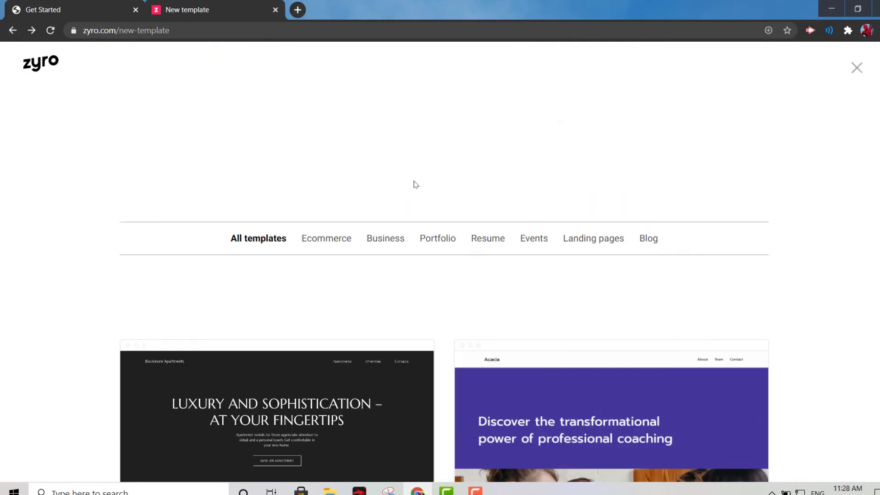
scroll(410, 185, down, 2)
scroll(410, 185, up, 2)
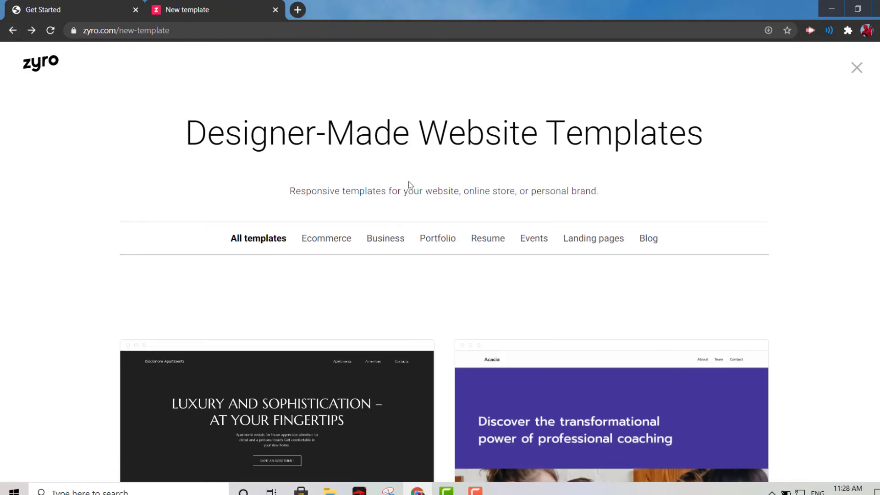
click(352, 246)
scroll(518, 242, down, 14)
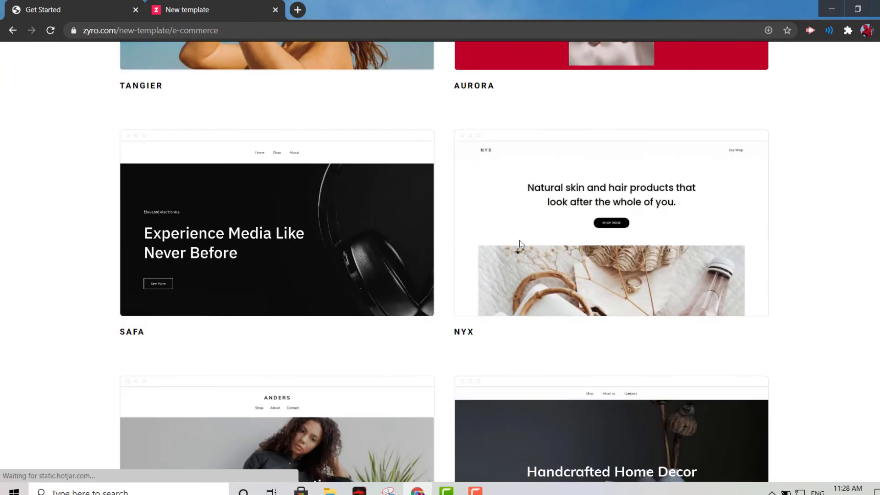
scroll(521, 244, down, 8)
scroll(527, 234, down, 18)
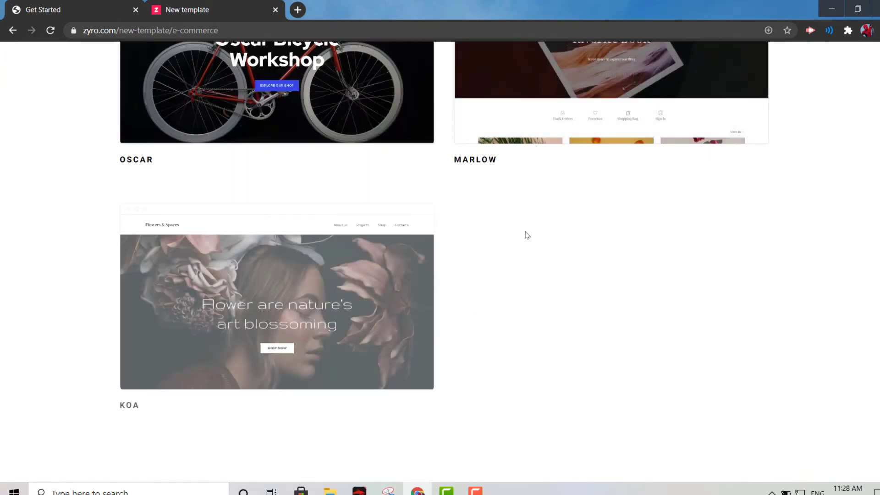
scroll(532, 226, up, 20)
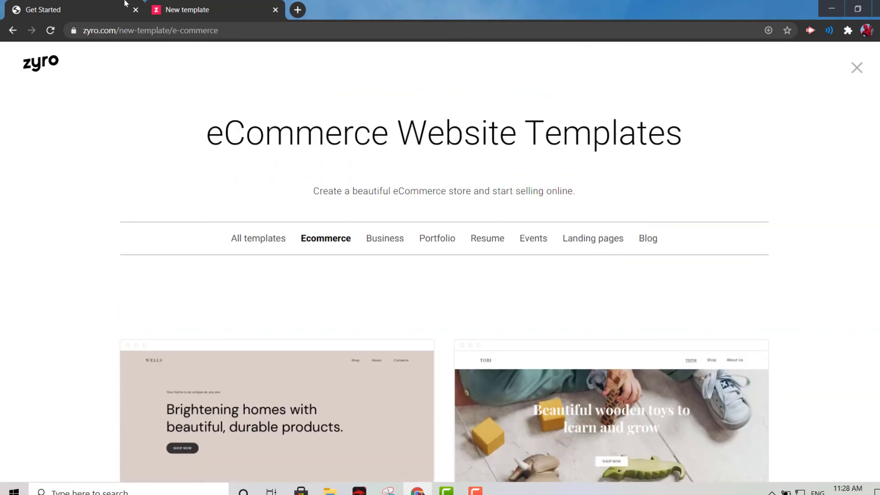
click(79, 6)
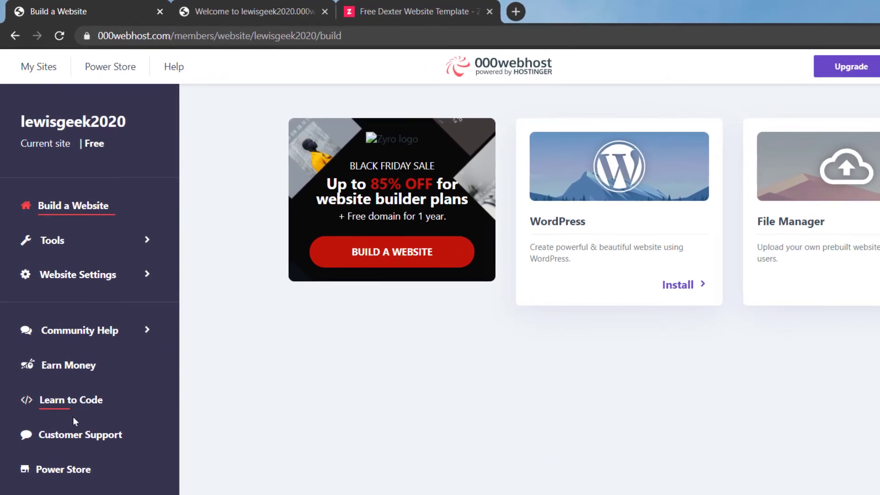
Open the Learn to Code link to load BitDegree's HTML Document Structure lesson.
click(73, 401)
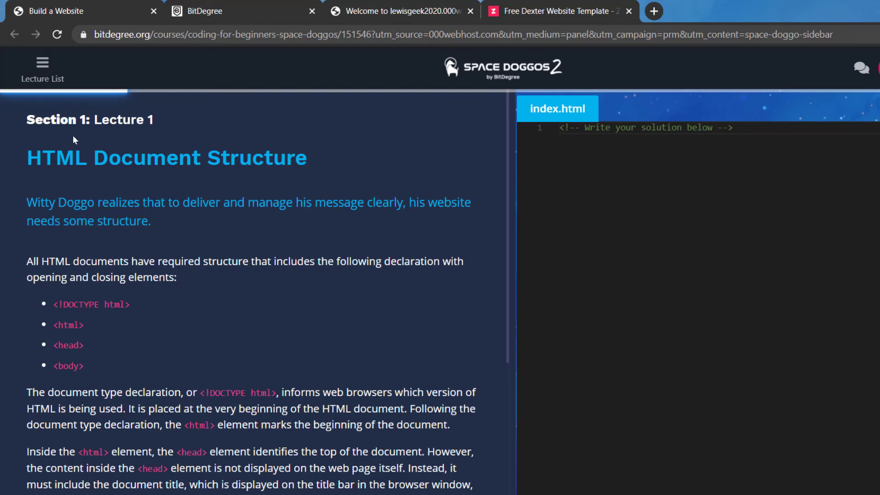
click(44, 65)
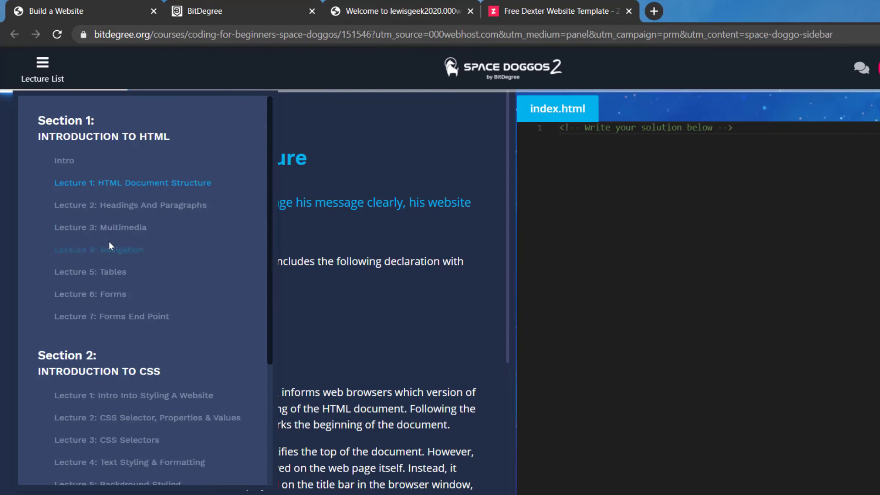
scroll(110, 242, down, 4)
scroll(134, 265, up, 4)
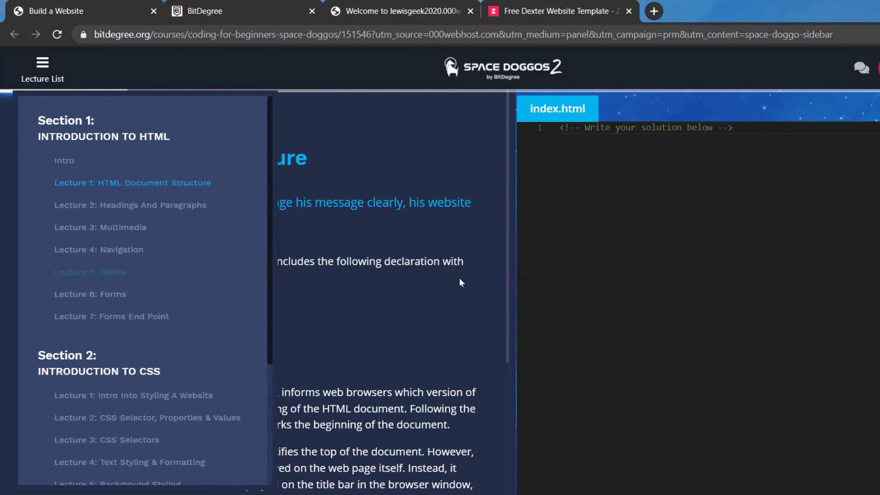
click(375, 98)
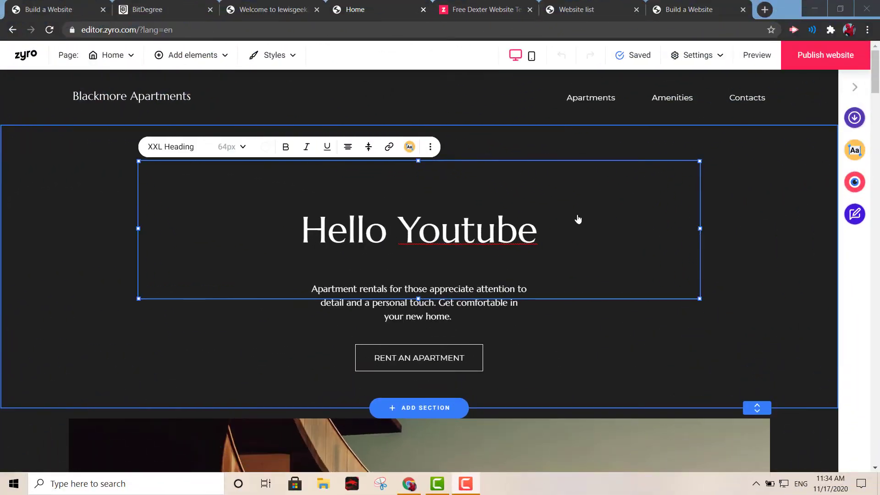
Give the Hello Youtube section a blue-grey background swatch, after briefly trying pink.
scroll(579, 219, down, 5)
scroll(580, 217, up, 5)
click(772, 222)
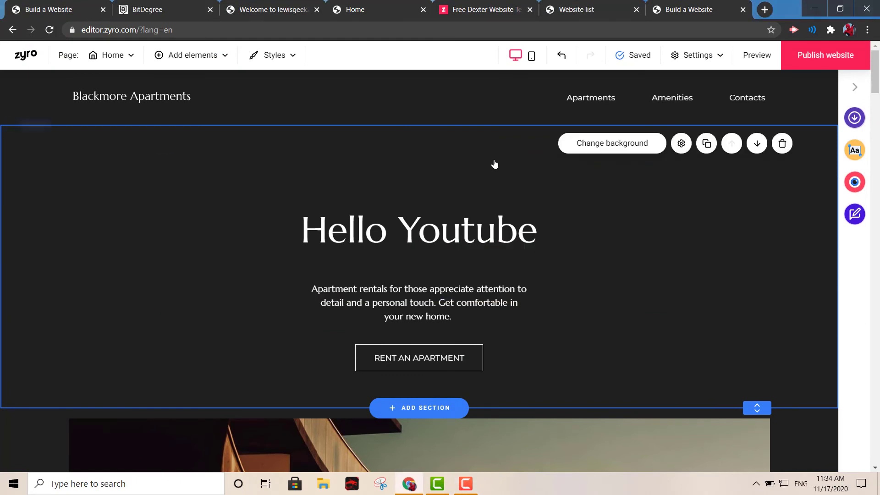
click(597, 147)
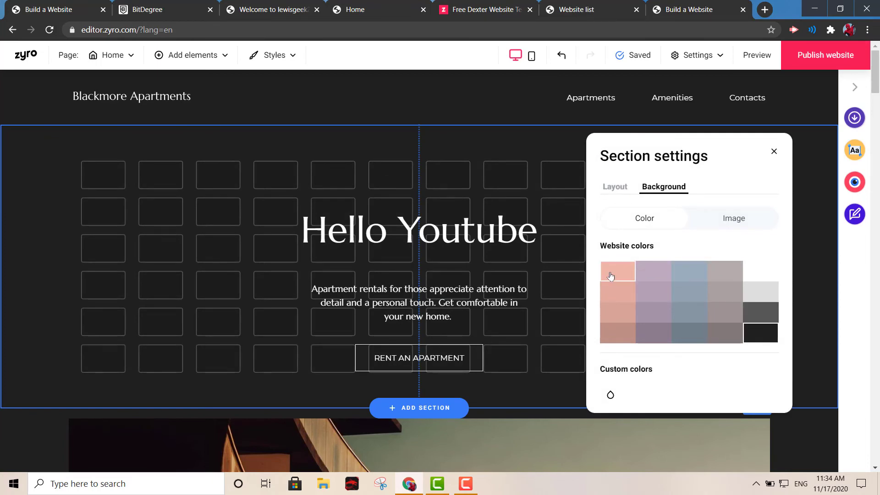
click(610, 276)
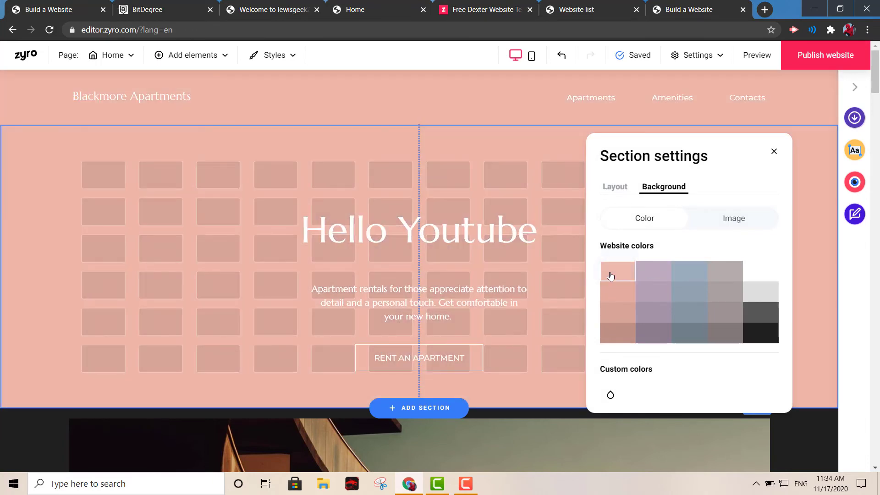
click(685, 281)
click(530, 130)
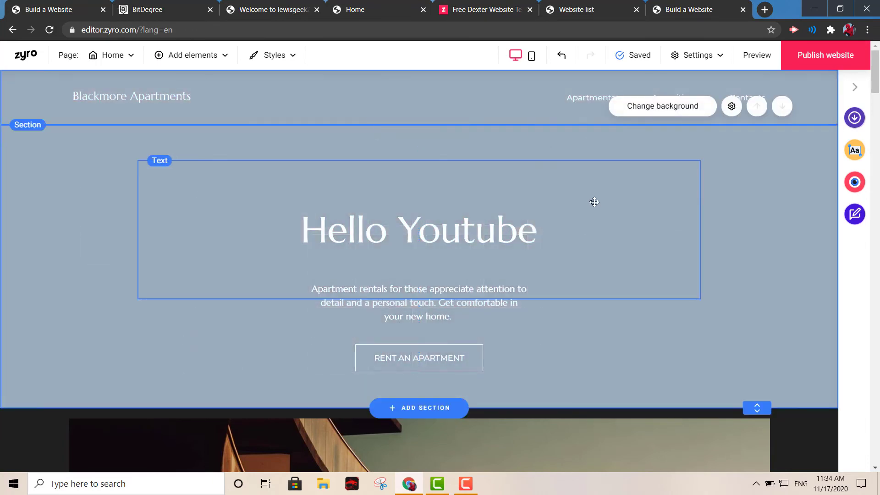